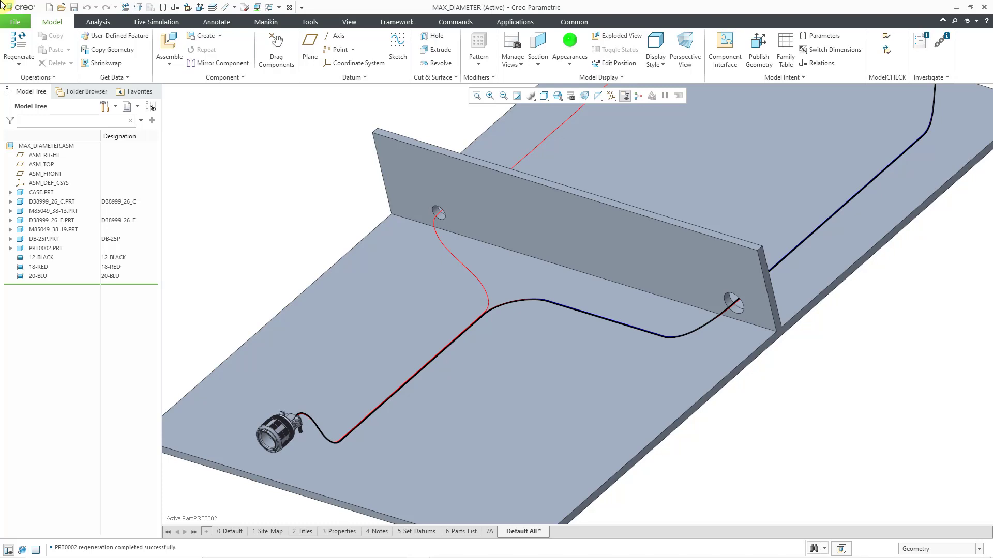
- Enter Cabling mode for harness PRT0002 and set the selection filter to Vertex
click(501, 20)
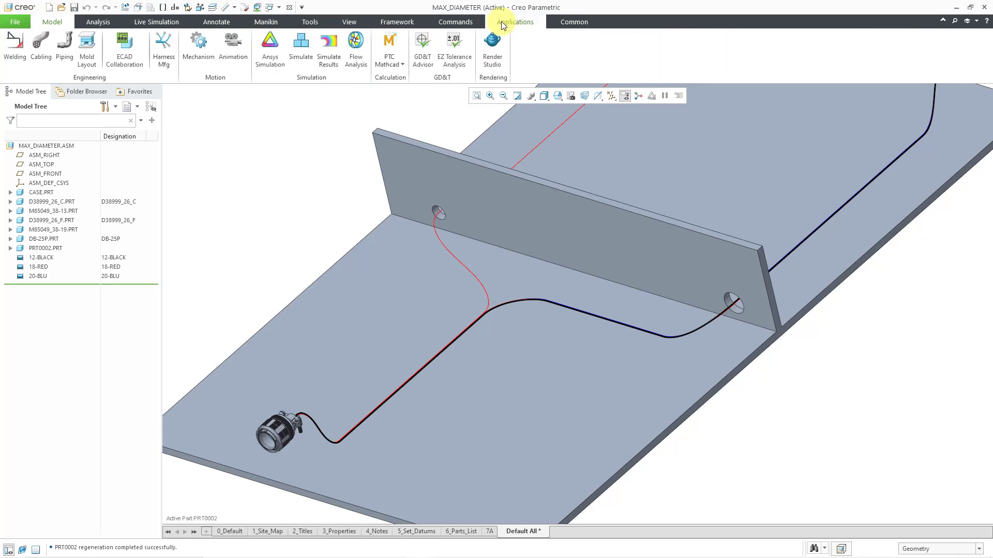
click(51, 48)
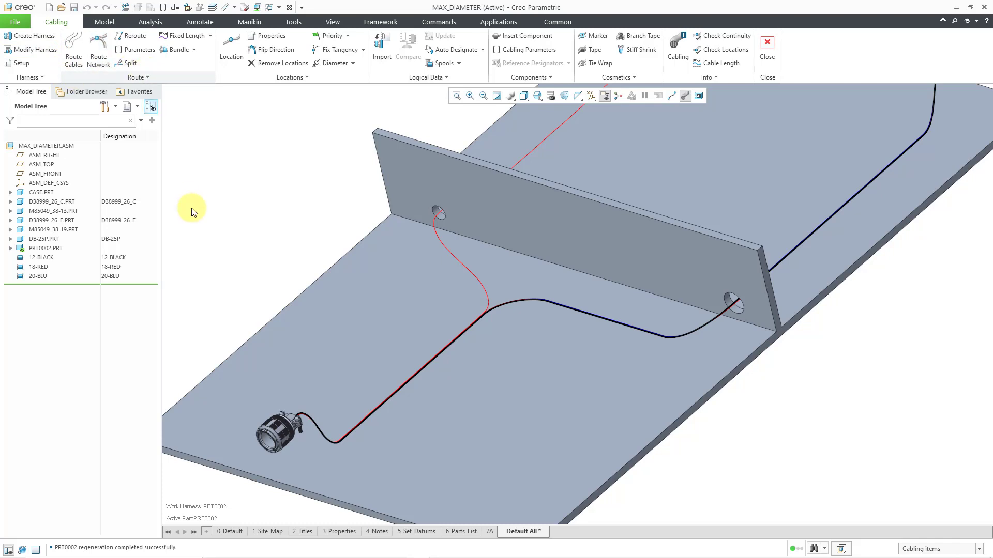
click(928, 549)
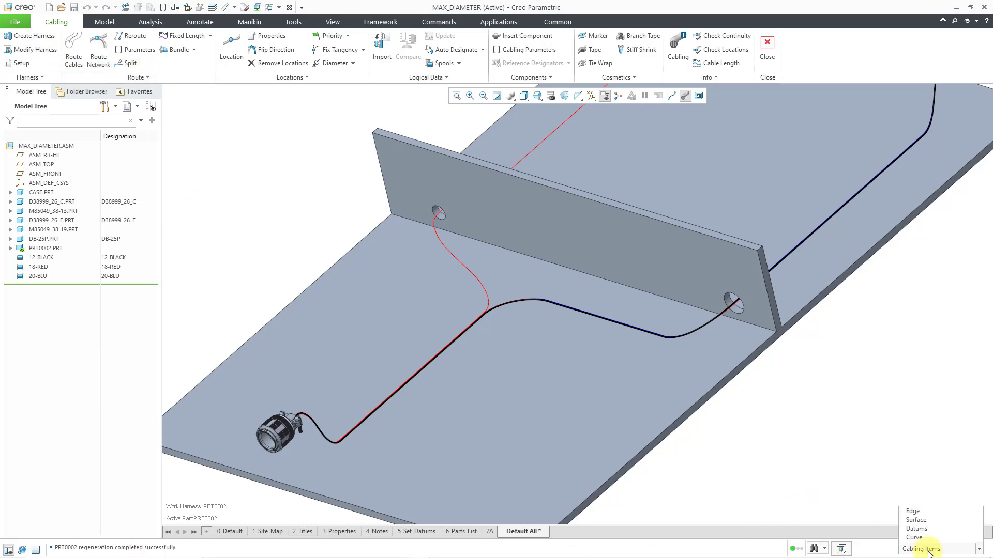
click(909, 512)
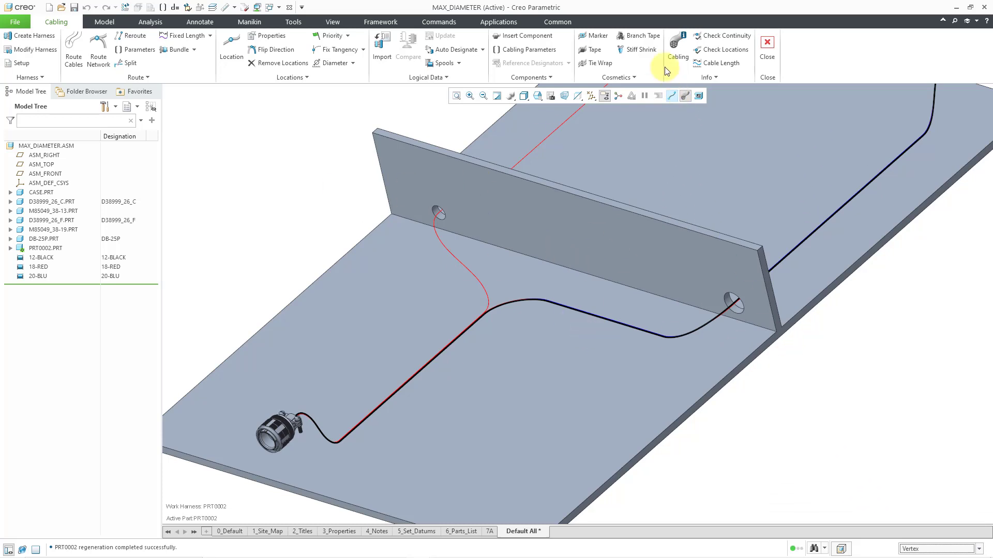
- Start a branch tape at the red wire's split vertex with centerlines shown; check the empty spool list
click(650, 37)
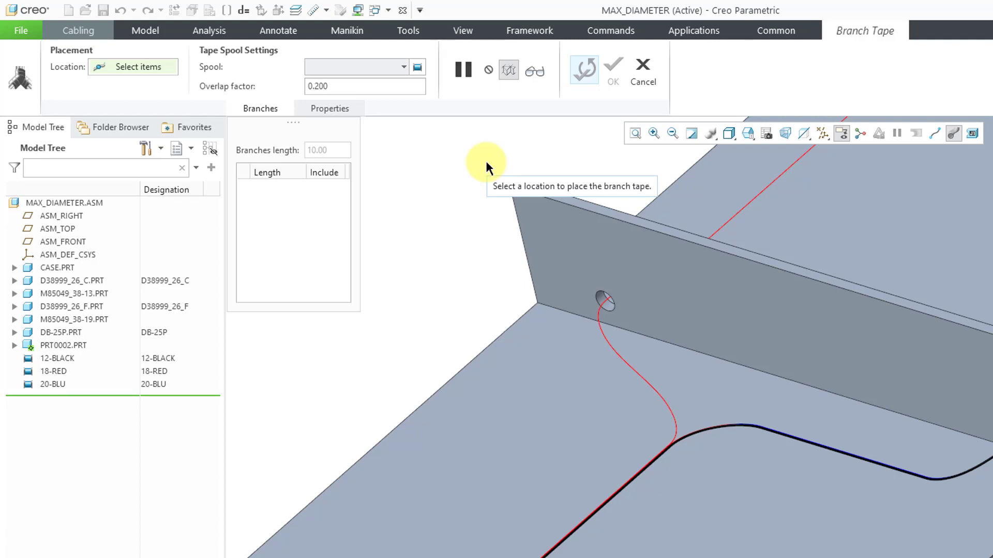
click(934, 135)
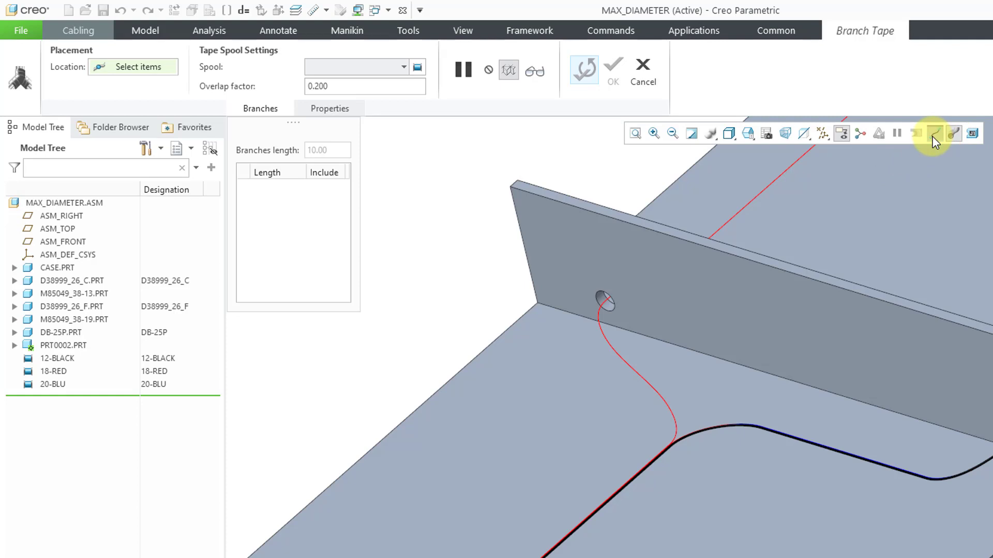
click(671, 446)
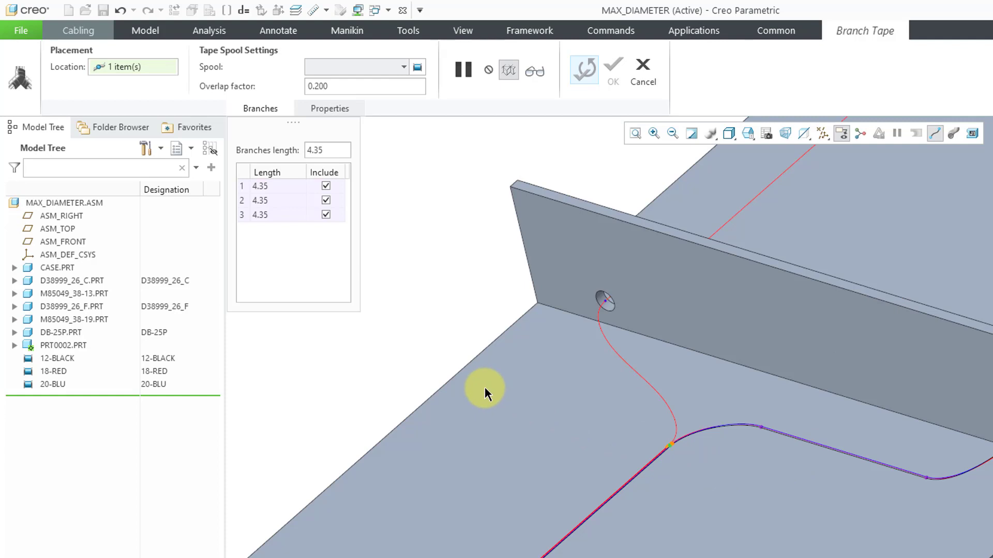
scroll(667, 445, down, 5)
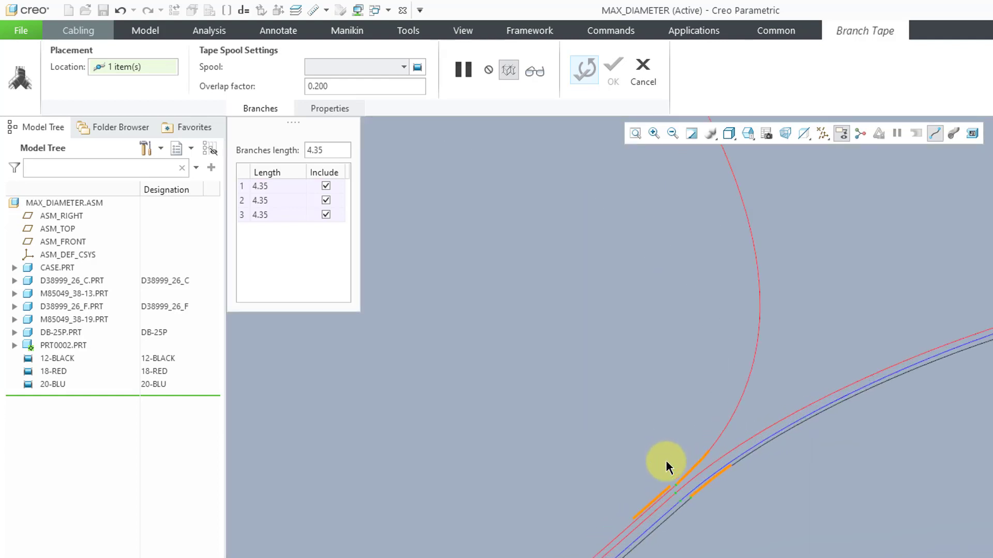
scroll(705, 454, up, 3)
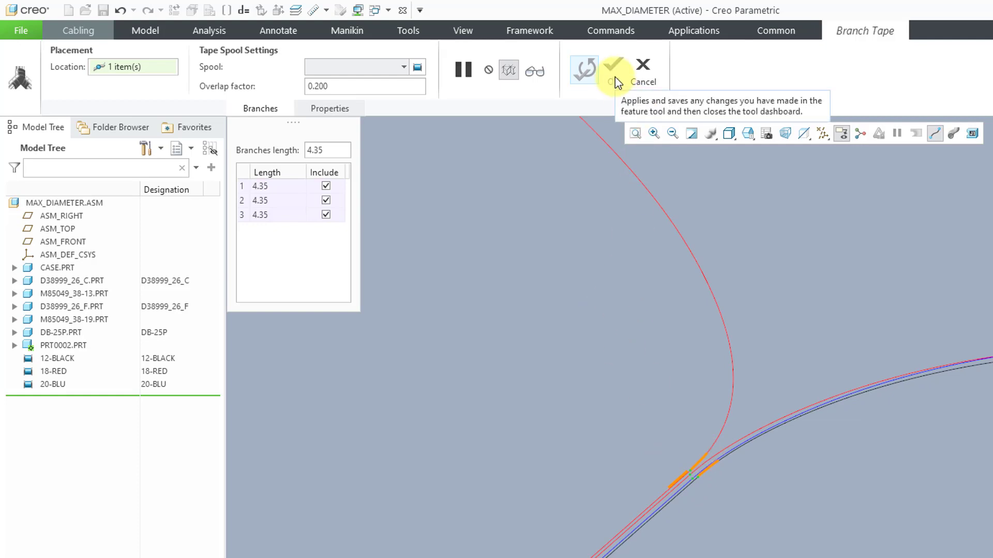
click(405, 68)
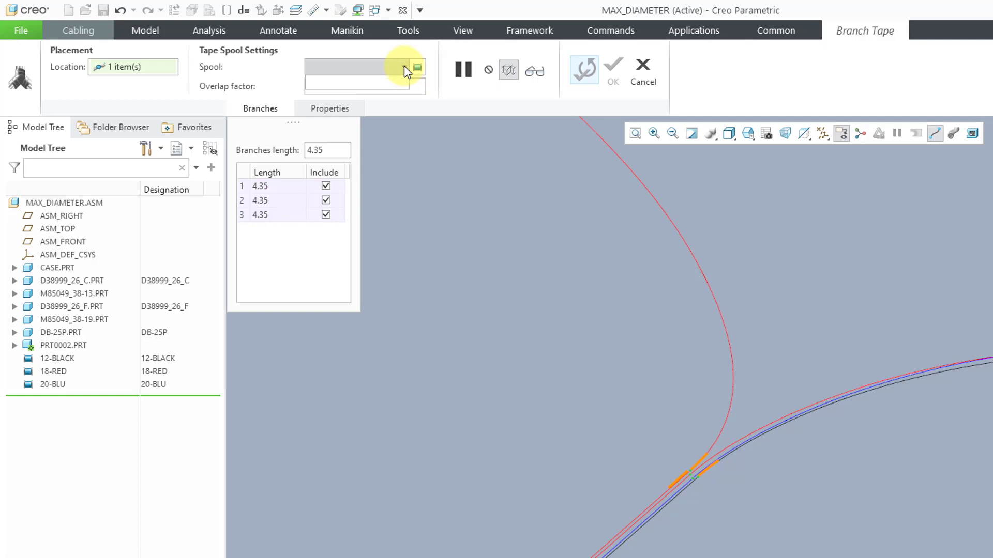
click(437, 74)
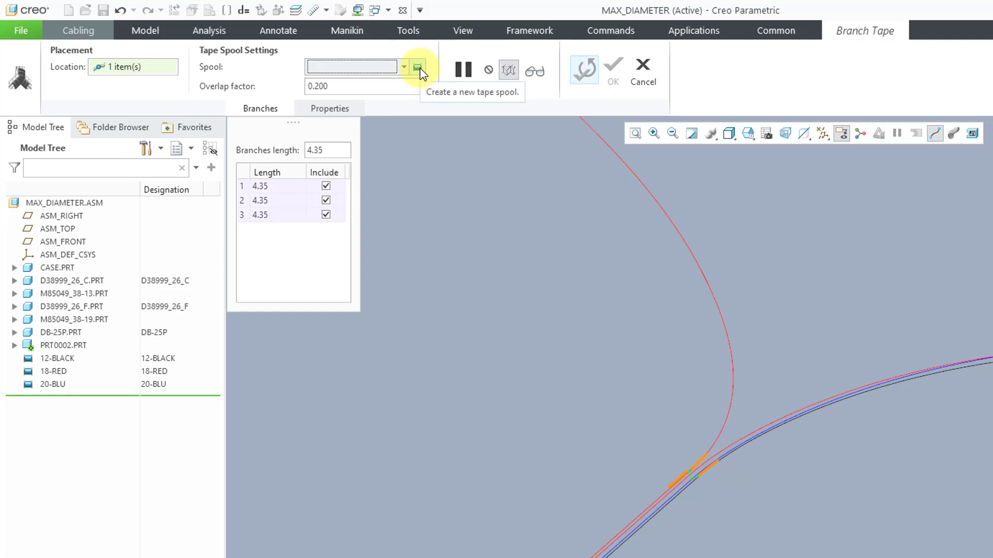
- Create a new tape spool named branch_spl and bring up its Electrical Parameters
click(418, 68)
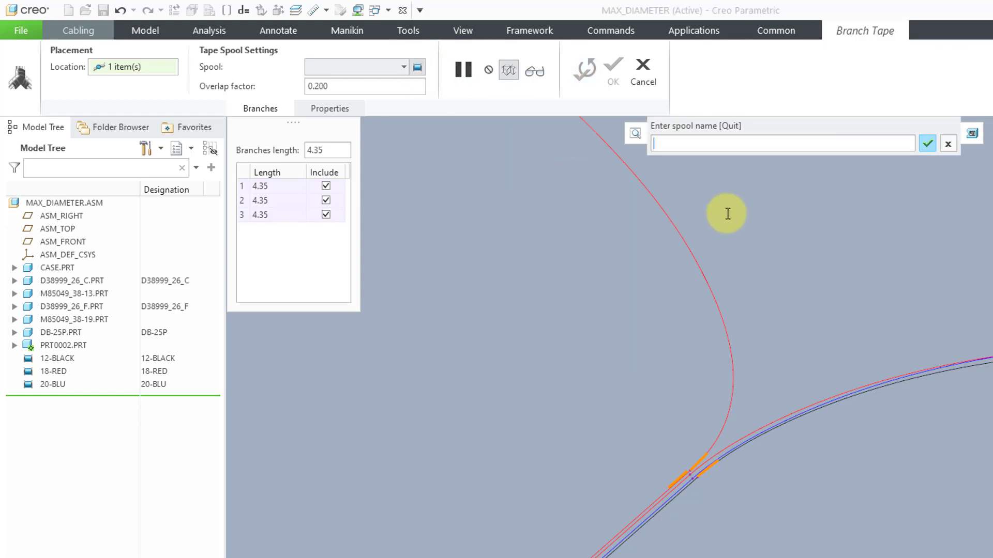
text(branch_sp1)
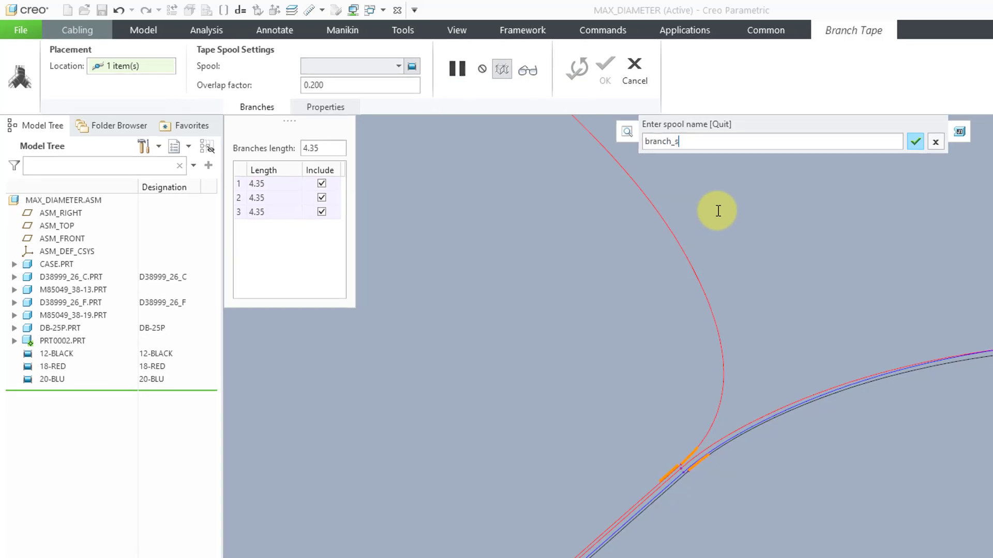
key(Return)
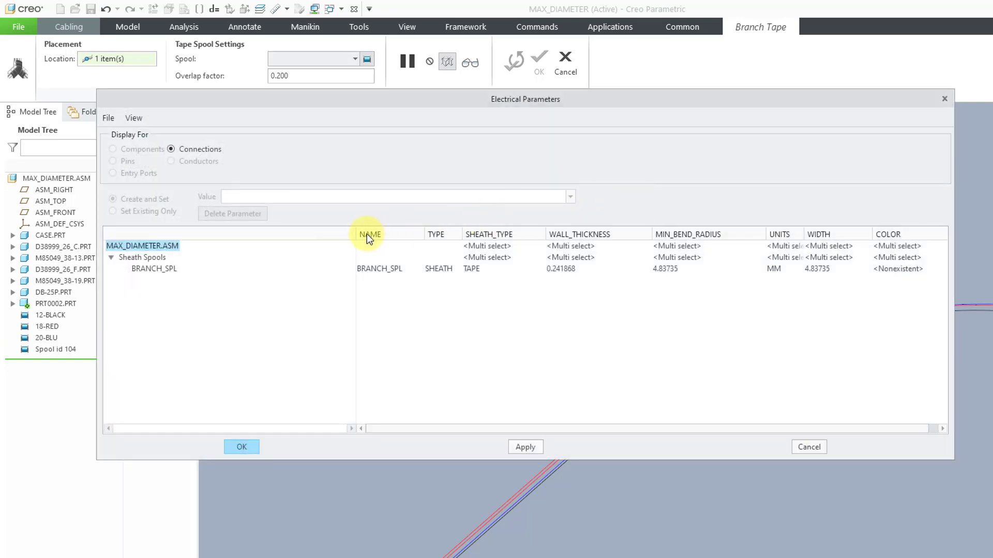
- Set the BRANCH_SPL wall thickness to 2 and minimum bend radius to 4
drag(357, 231, 276, 235)
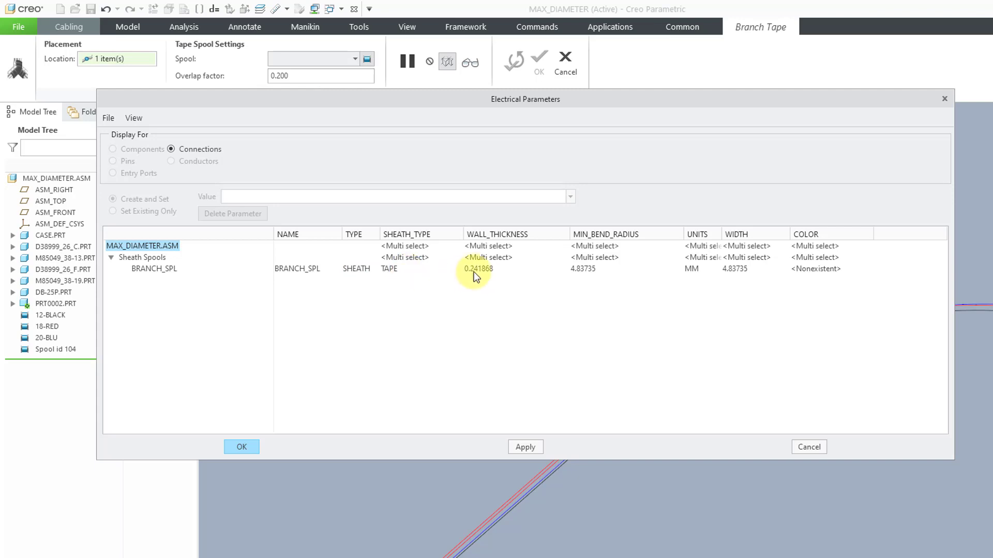
click(488, 270)
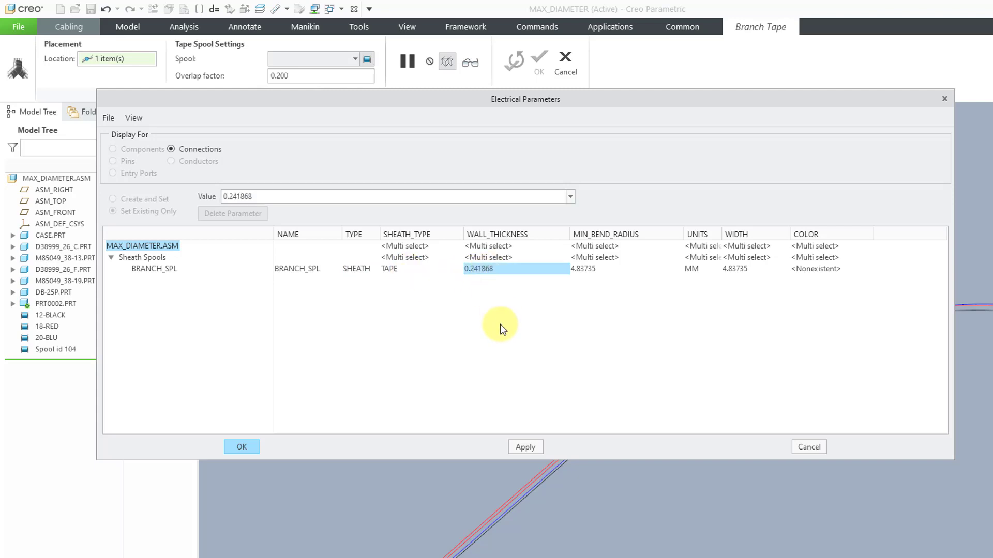
text(2)
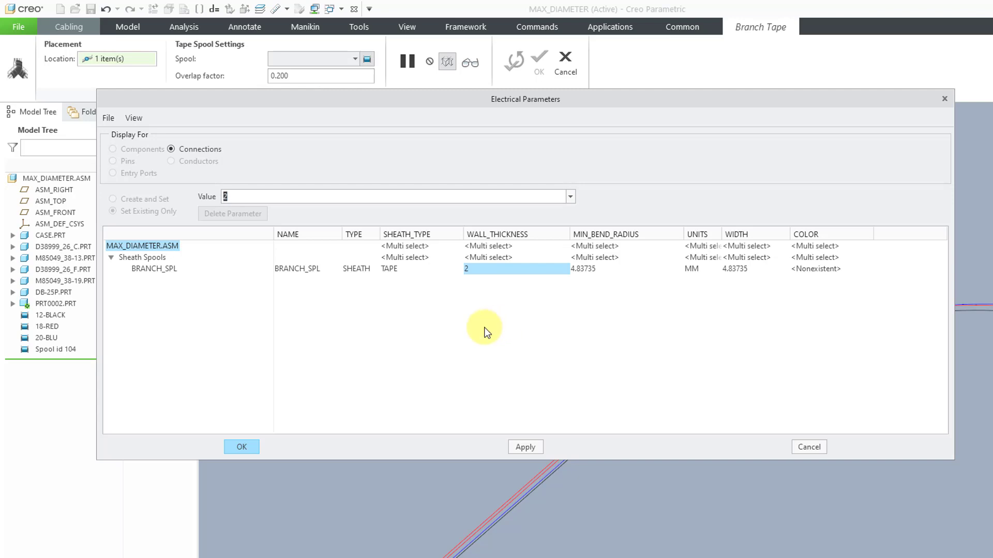
click(582, 269)
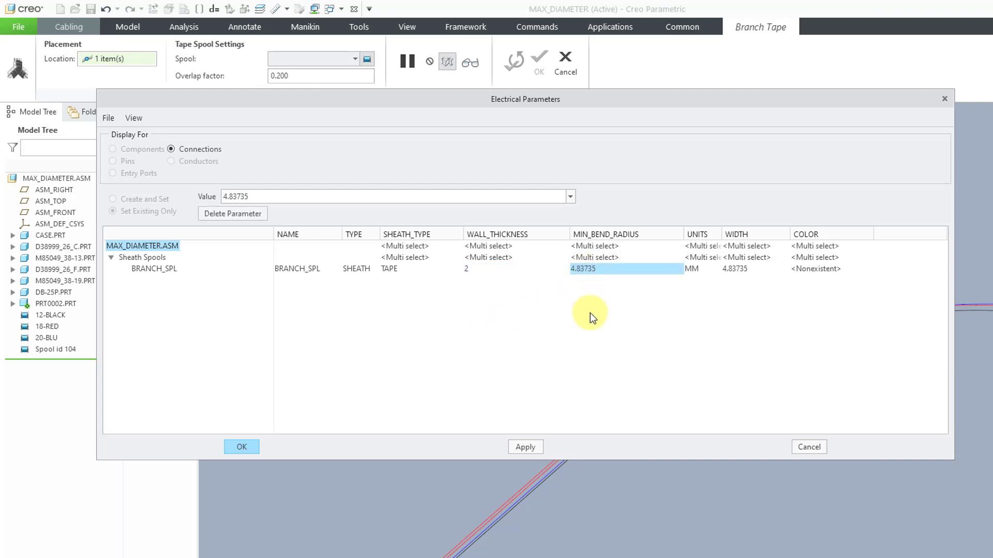
text(4)
key(Return)
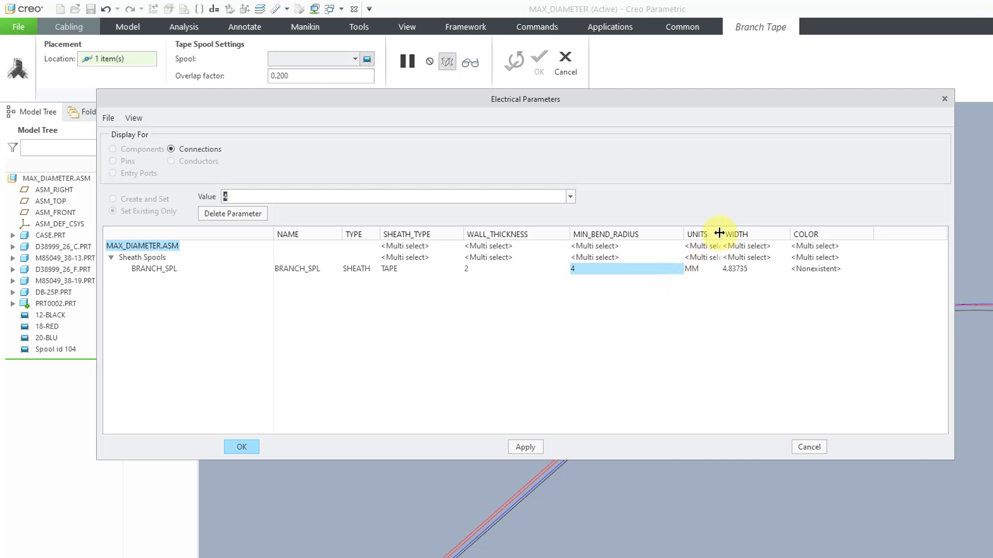
- Set the BRANCH_SPL width to 20 and its colour to grn
drag(719, 234, 739, 233)
click(760, 270)
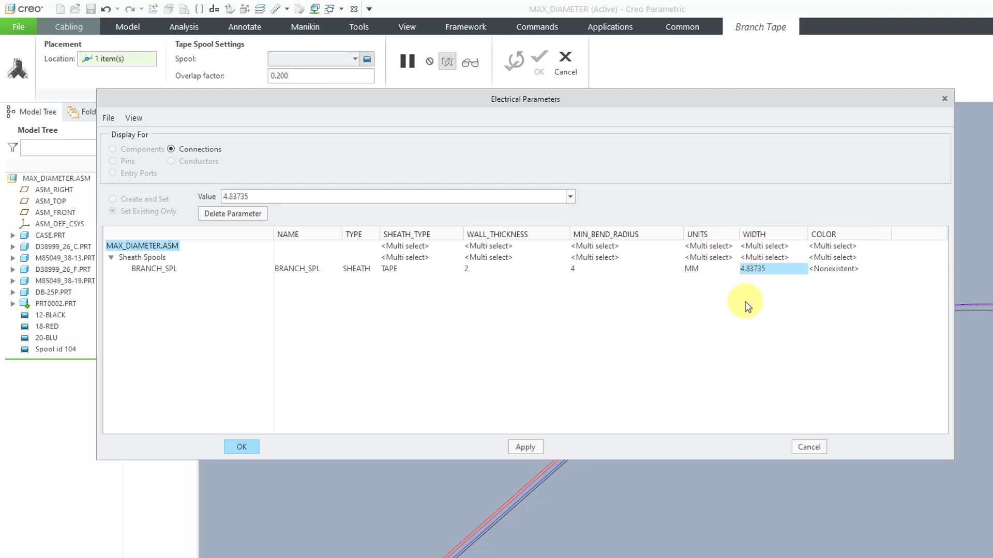
text(20)
click(839, 269)
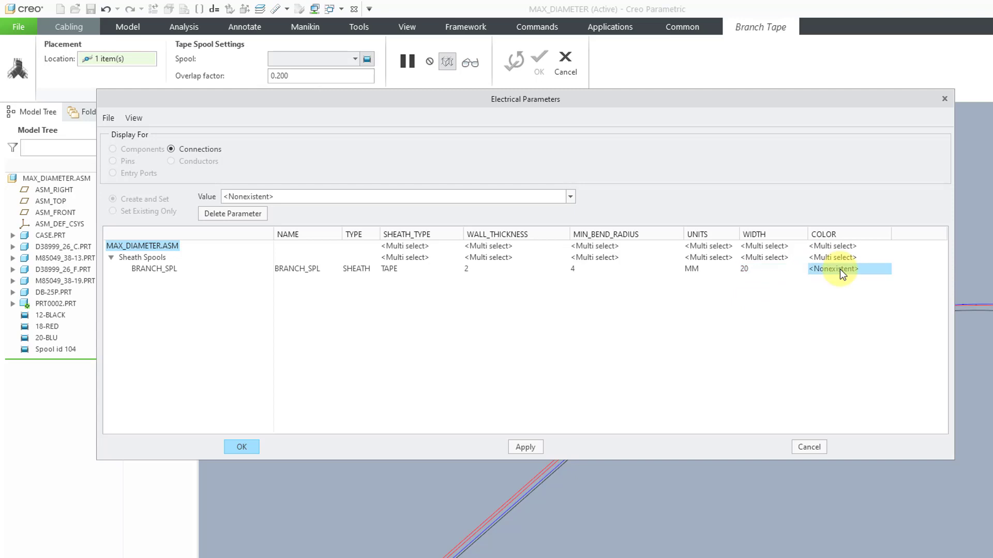
click(571, 197)
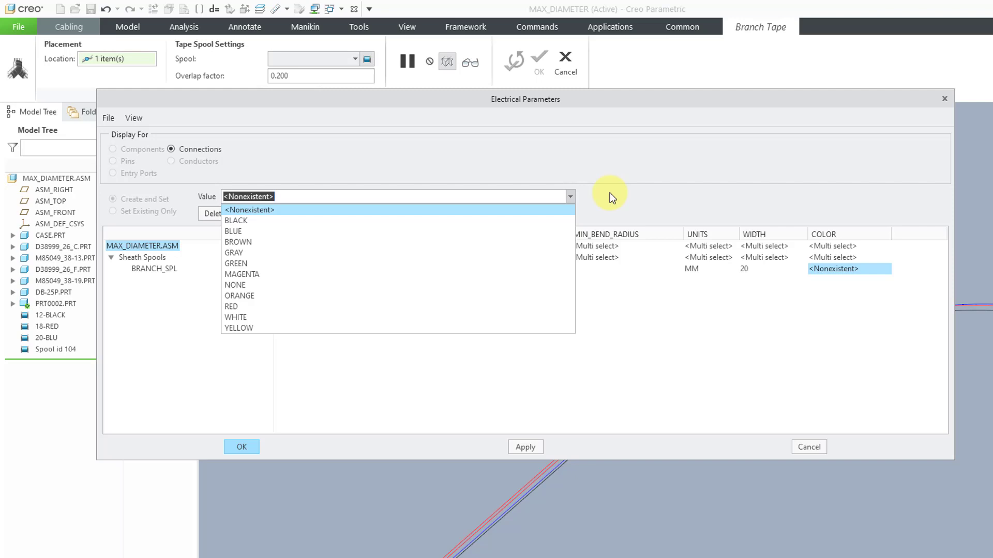
text(grn)
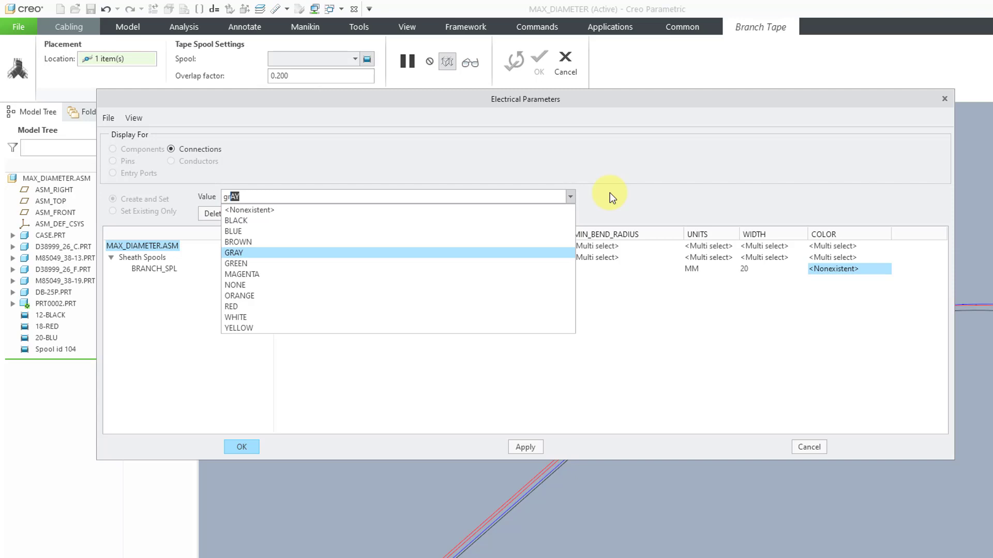
key(Return)
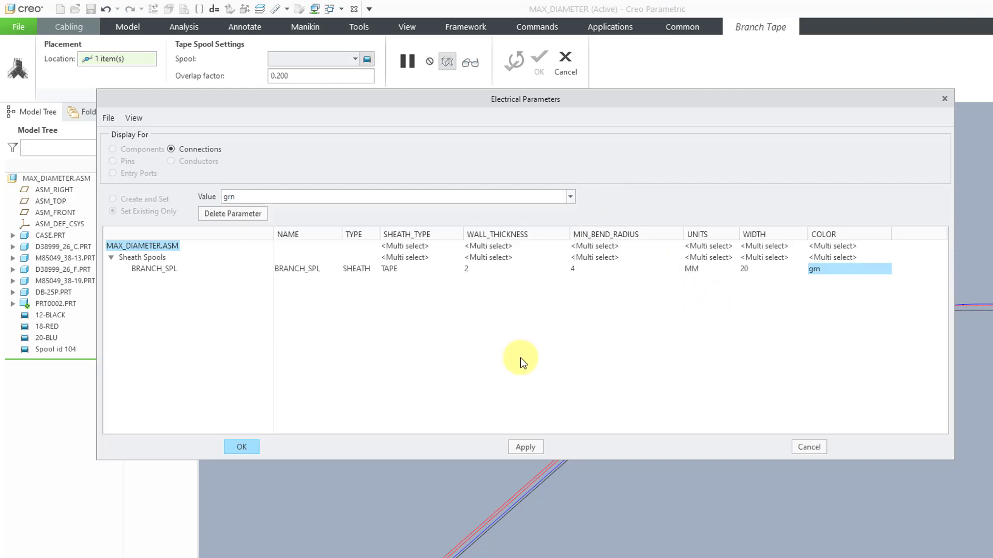
- Accept the Model Tree Columns settings and close Electrical Parameters, applying BRANCH_SPL to the tape
click(138, 117)
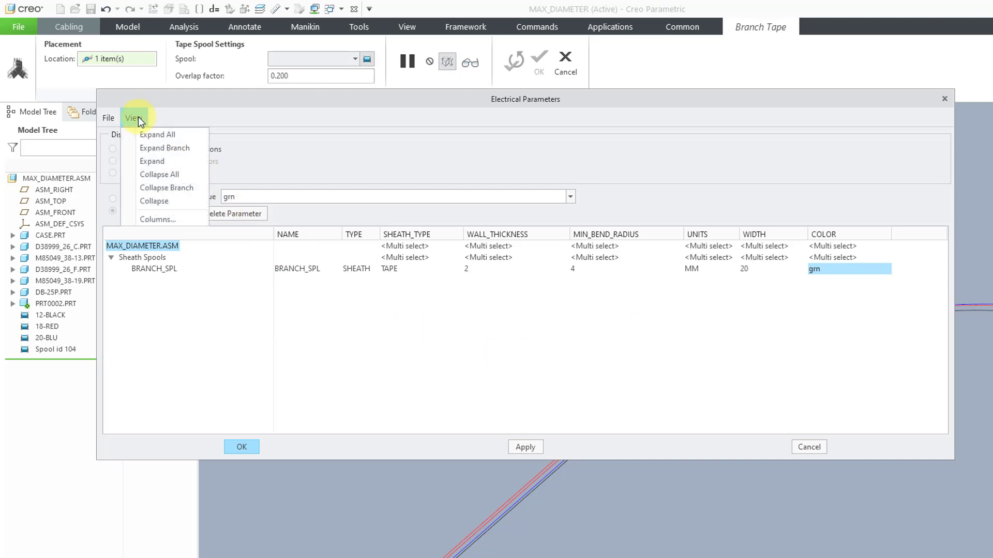
click(170, 219)
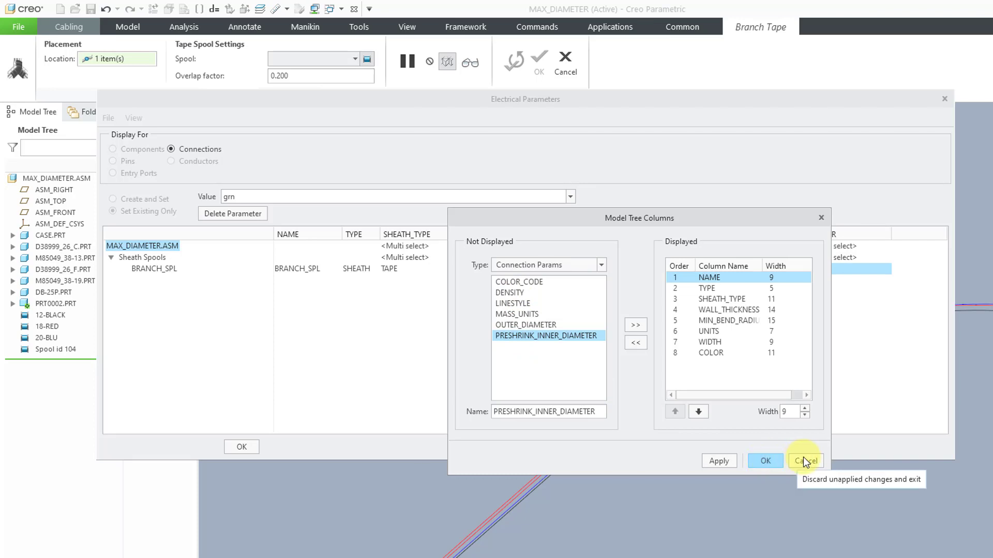
click(764, 461)
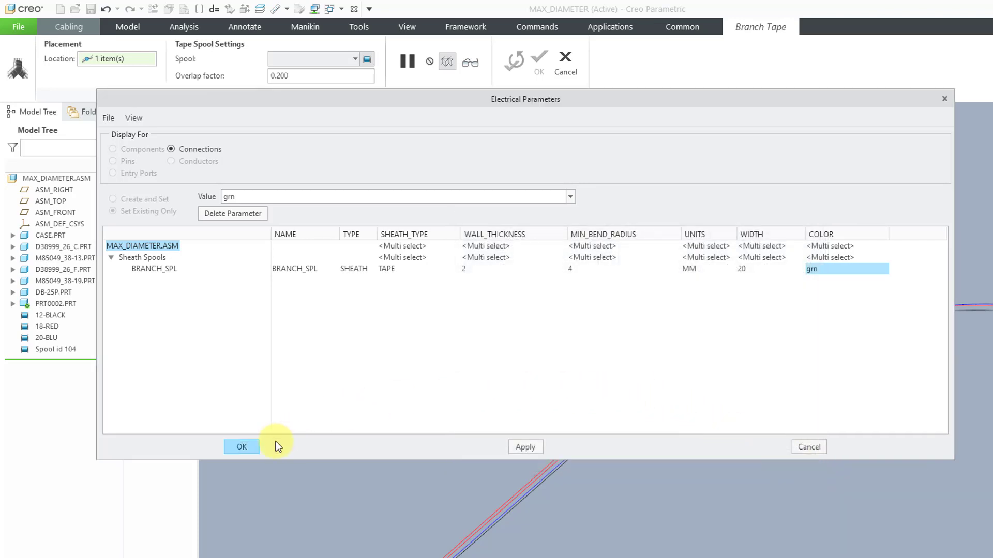
click(250, 446)
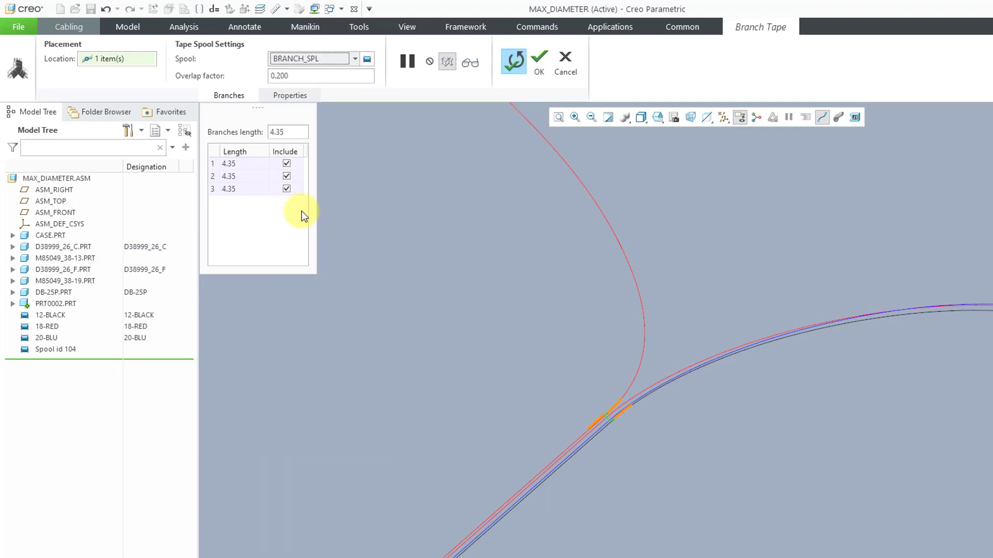
- Set the branch length to 20 and the overlap factor to 0.1
double_click(290, 134)
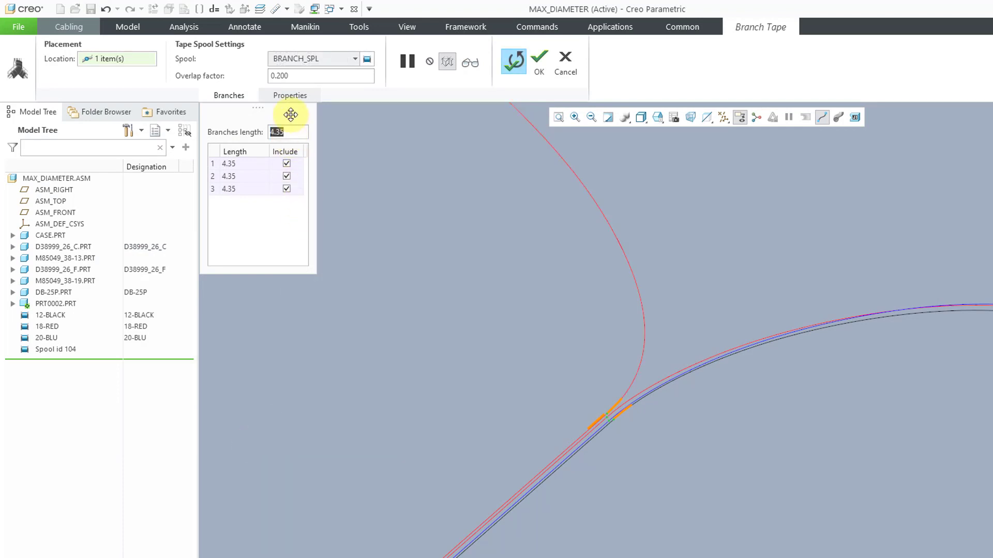
text(20)
key(Return)
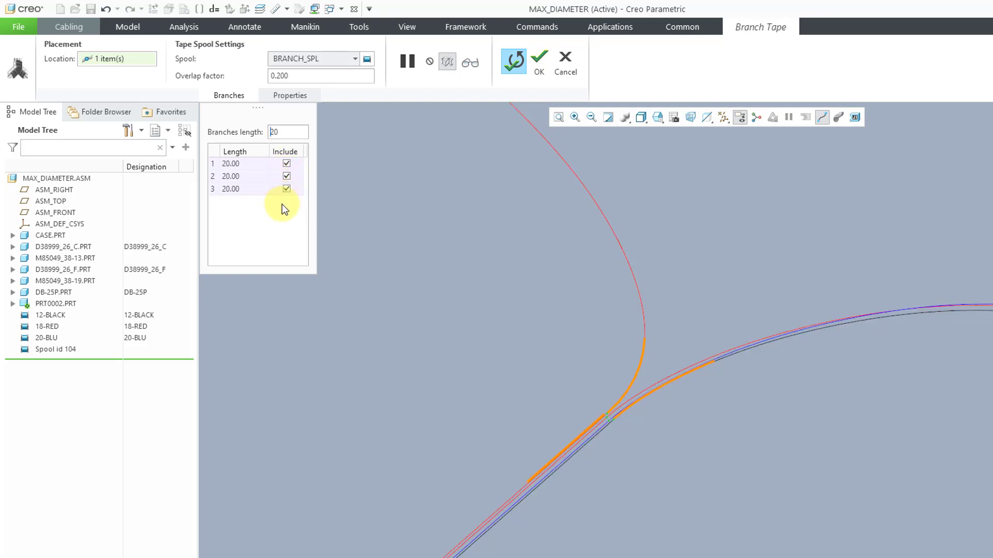
double_click(292, 76)
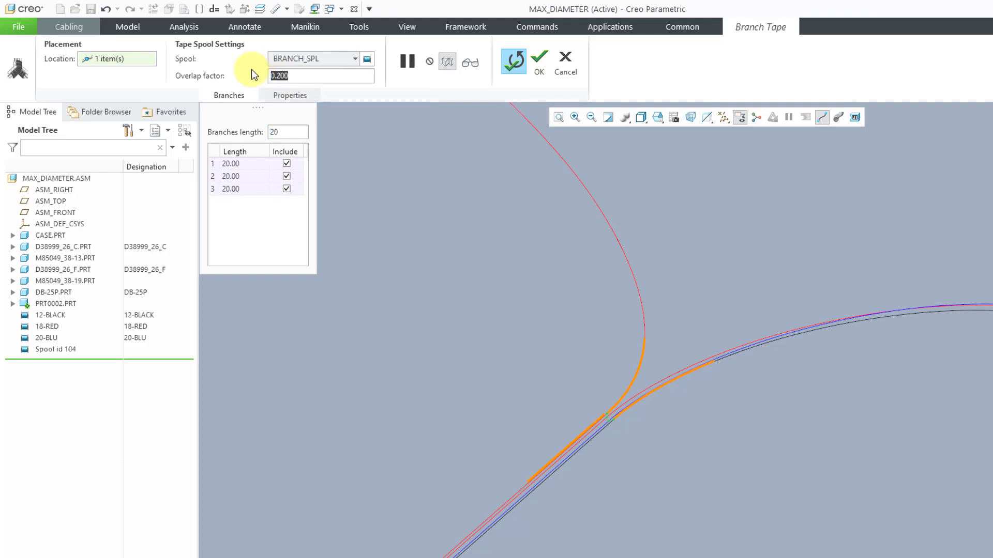
text(.1)
key(Return)
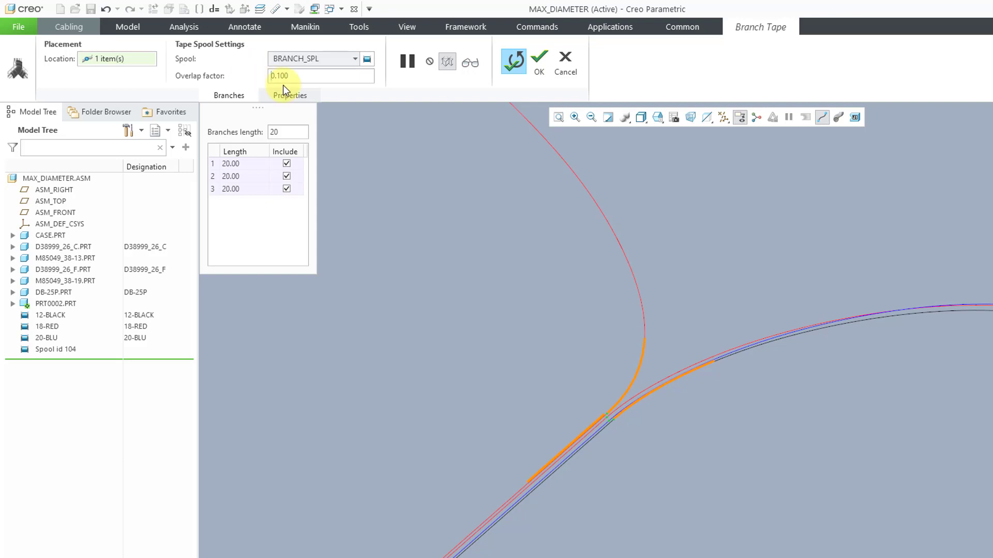
- Finish Branch Tape 1, display thick cables, rotate the view, and expand PRT0002.PRT in the tree
click(540, 67)
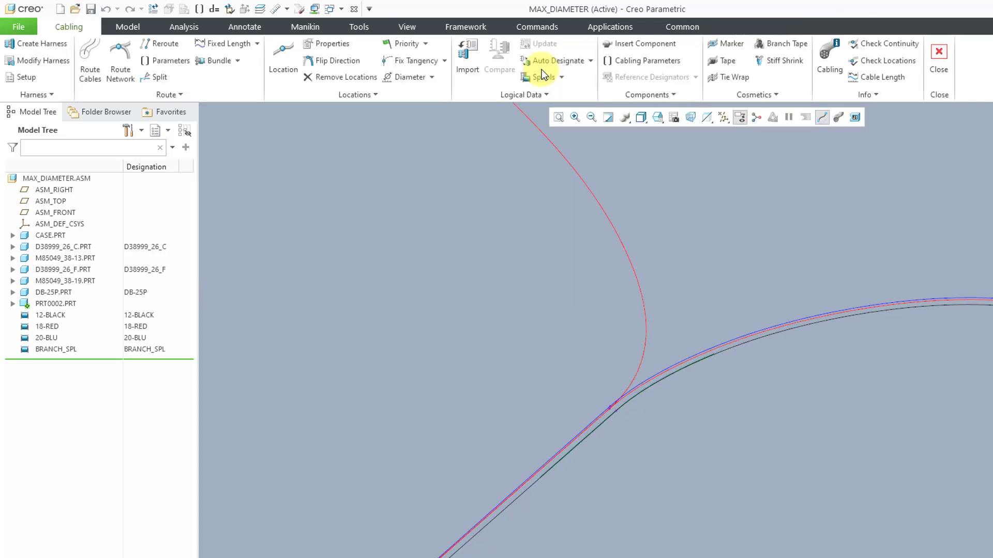
click(839, 117)
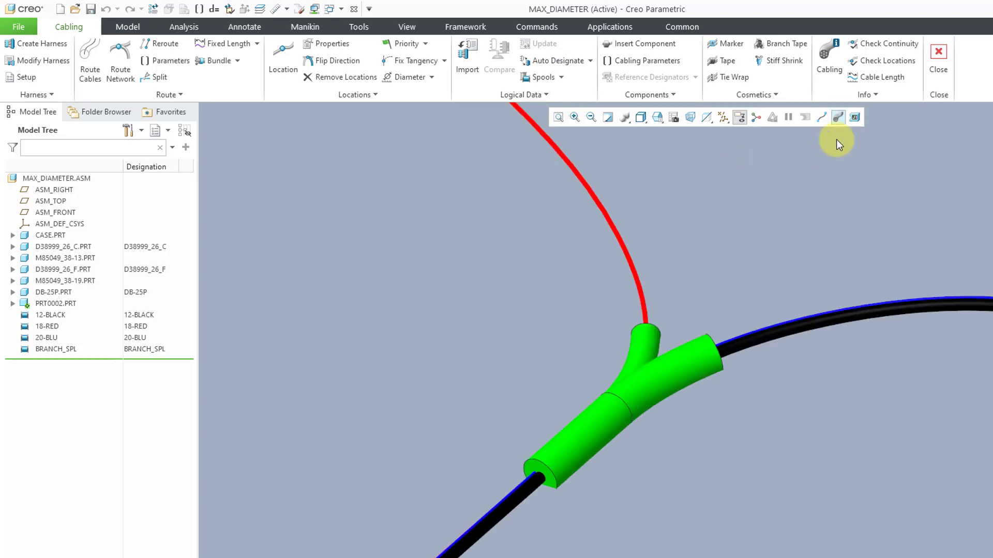
scroll(755, 236, down, 2)
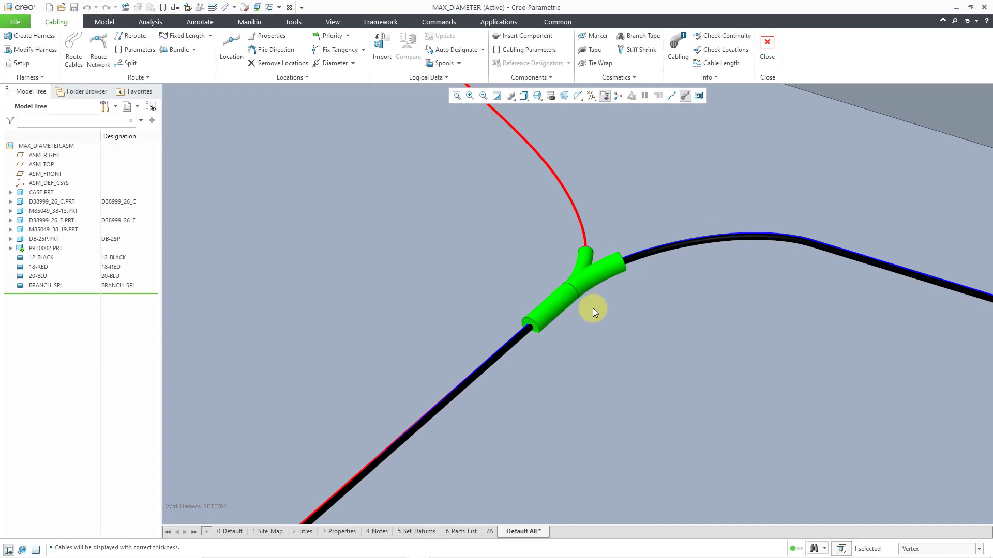
mouse_move(593, 308)
middle_down()
mouse_move(616, 293)
mouse_move(634, 326)
mouse_move(627, 331)
middle_up()
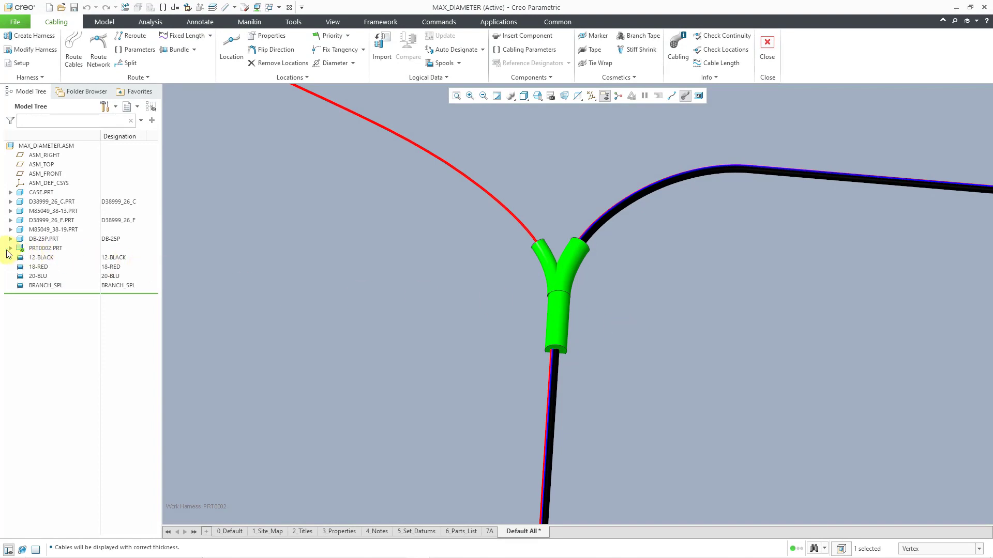
click(12, 184)
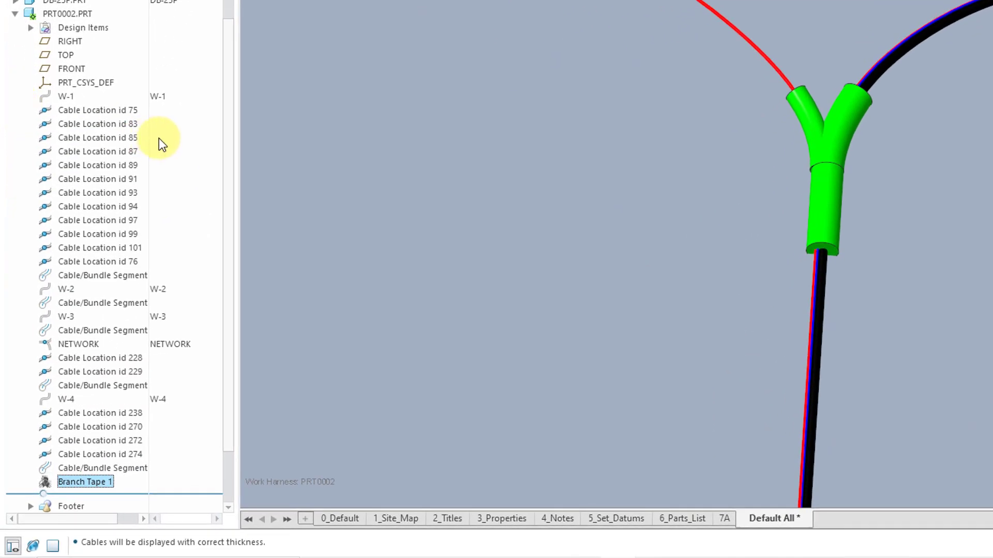